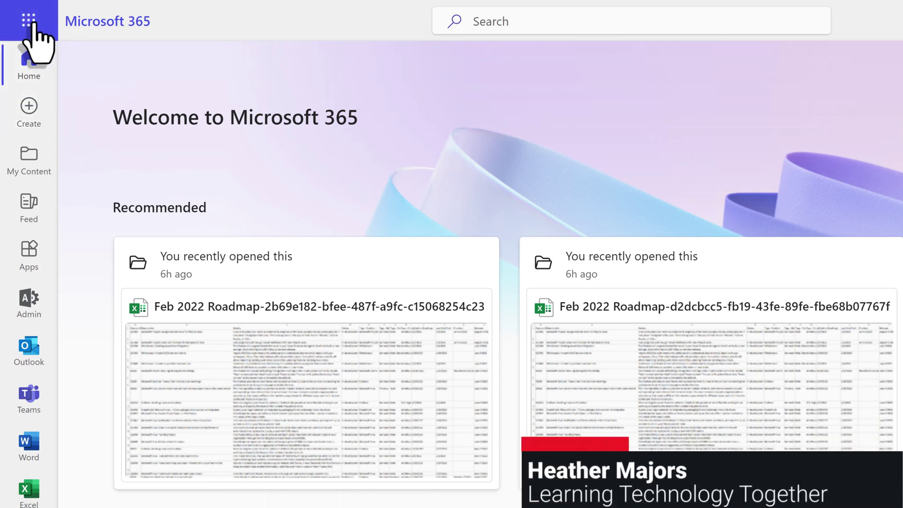
Open the Microsoft Roadmap list from Recent lists in the Lists app
{"action": "left_click", "coordinate": [33, 24]}
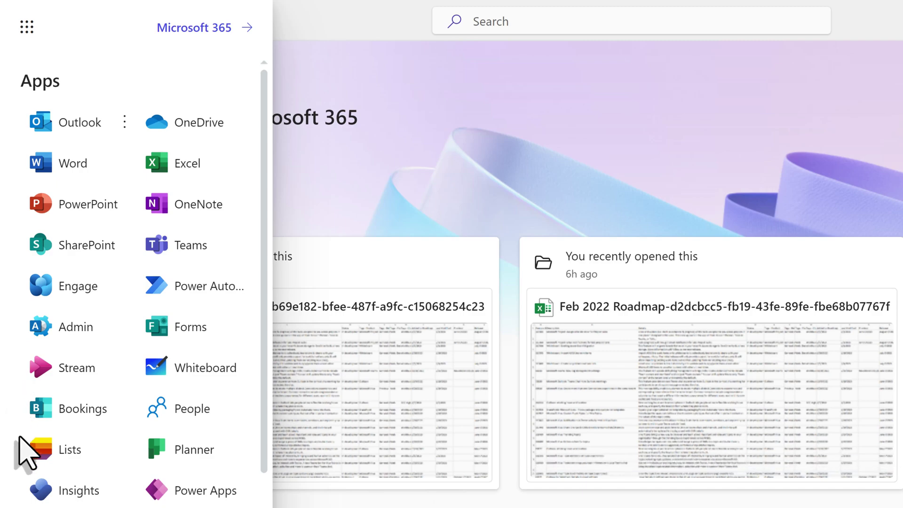
{"action": "left_click", "coordinate": [90, 455]}
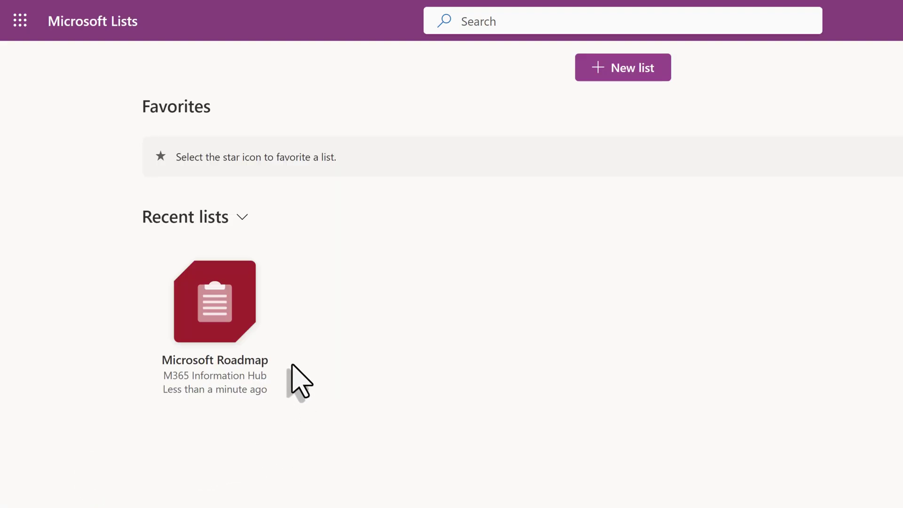
{"action": "left_click", "coordinate": [226, 297]}
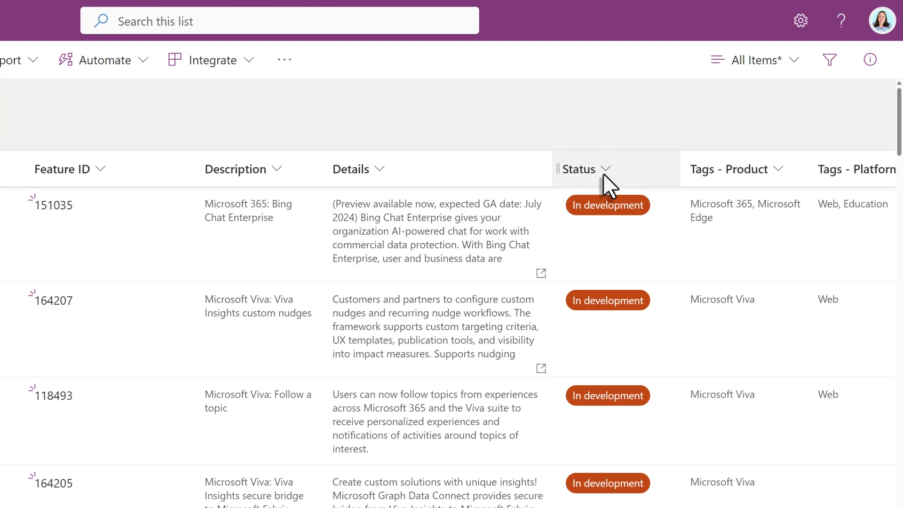
Filter the Status column to show only Launched items
{"action": "left_click", "coordinate": [608, 170]}
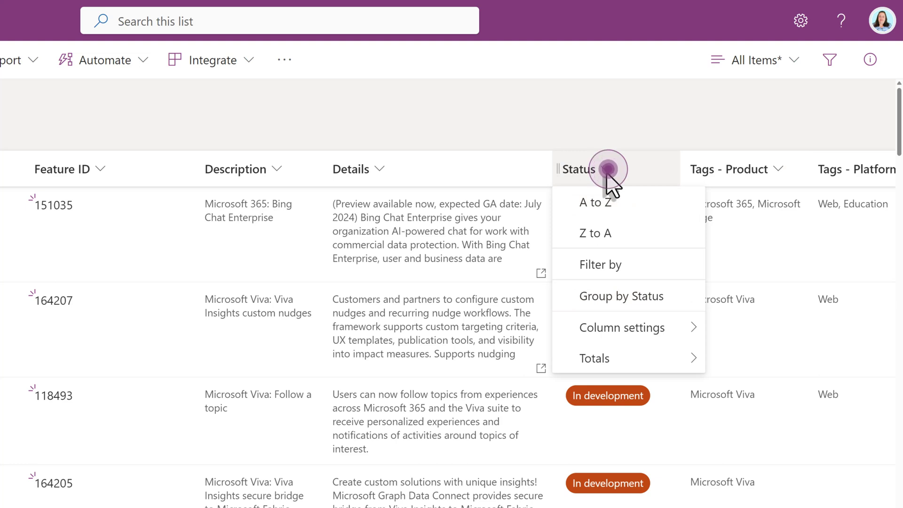
{"action": "left_click", "coordinate": [614, 276]}
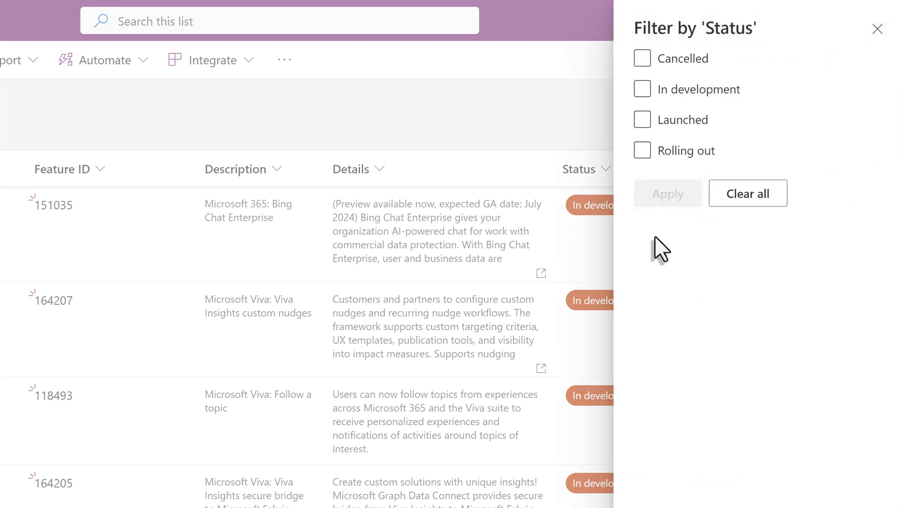
{"action": "left_click", "coordinate": [642, 121]}
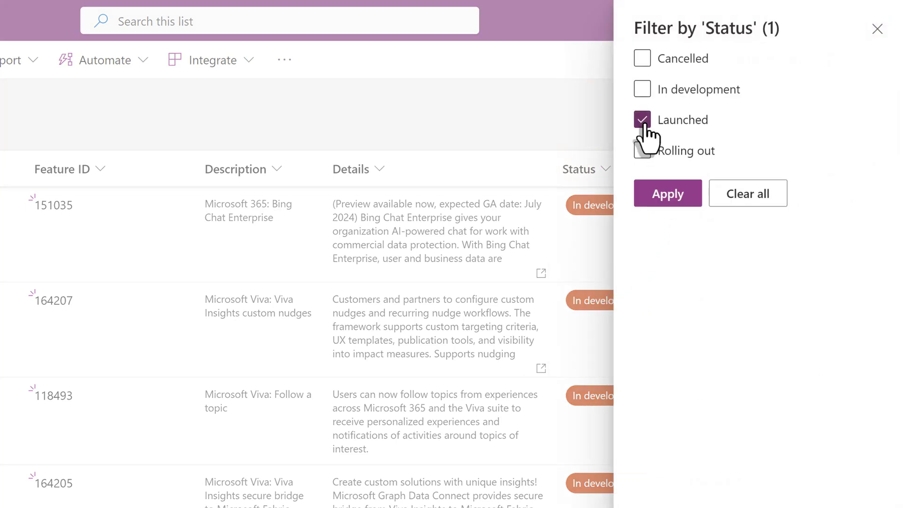
{"action": "left_click", "coordinate": [651, 199]}
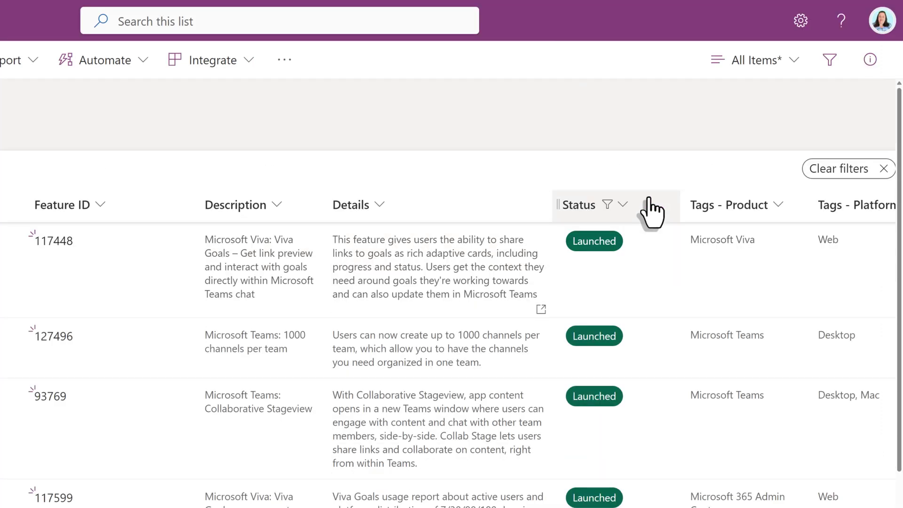
Add a Tags - Product filter keeping only Microsoft Teams items
{"action": "left_click", "coordinate": [779, 205]}
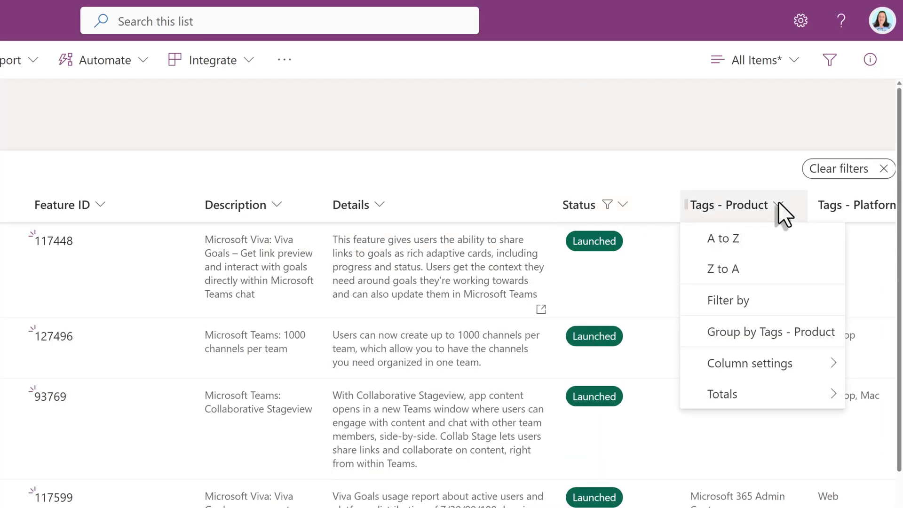
{"action": "left_click", "coordinate": [736, 309]}
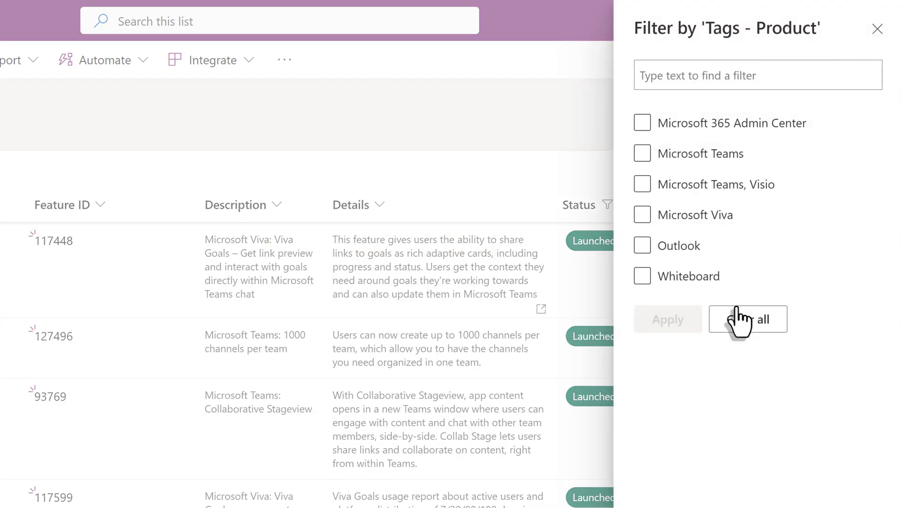
{"action": "left_click", "coordinate": [648, 173]}
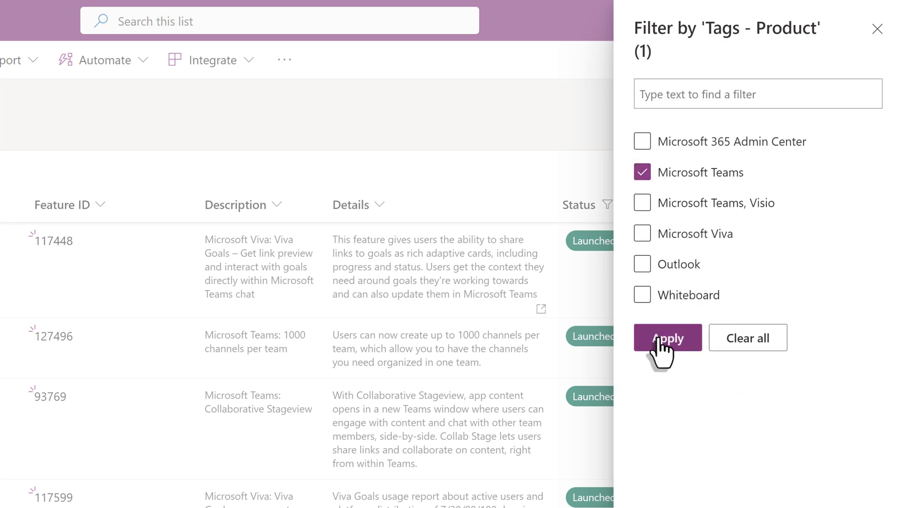
{"action": "left_click", "coordinate": [659, 339]}
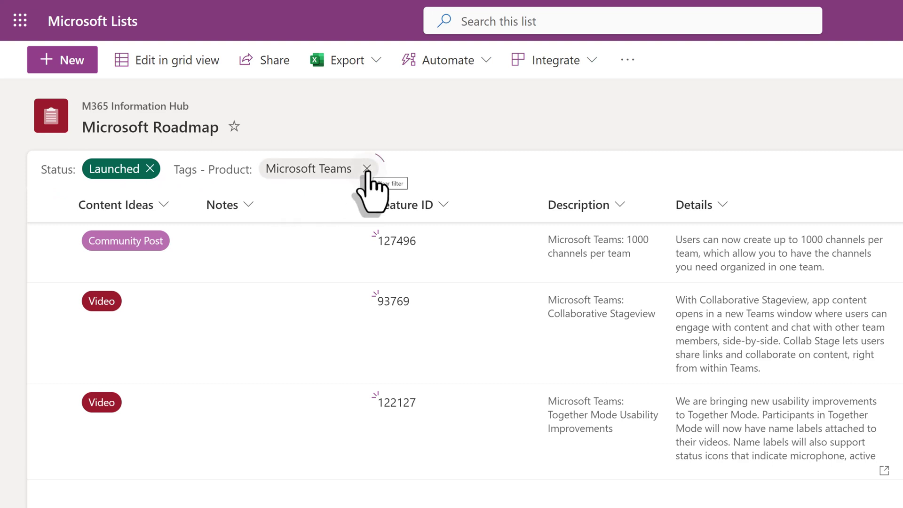
Swap the Teams filter for Outlook and Whiteboard, drop Whiteboard, then clear all filters
{"action": "left_click", "coordinate": [366, 169]}
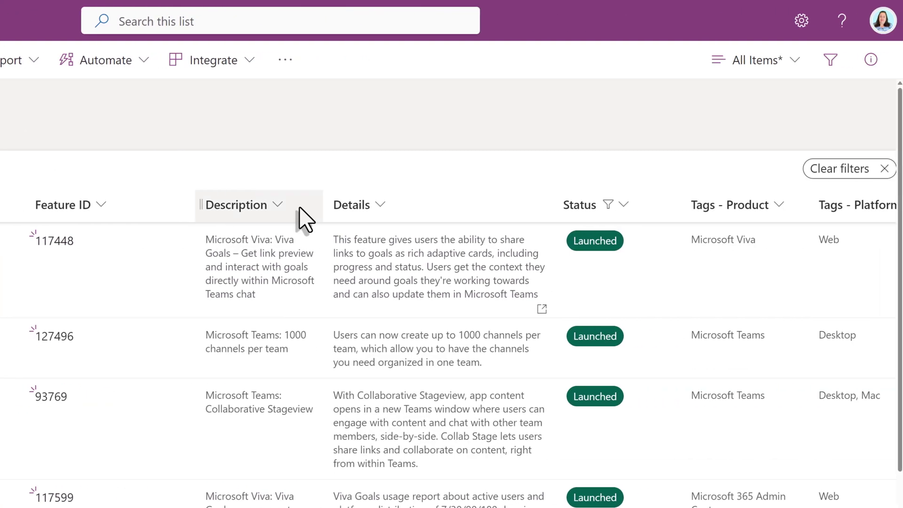
{"action": "left_click", "coordinate": [785, 215]}
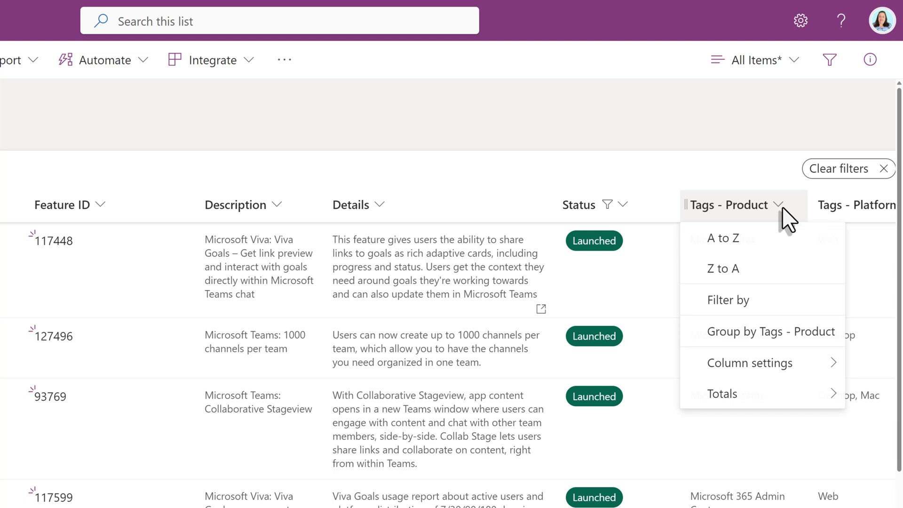
{"action": "left_click", "coordinate": [734, 307]}
{"action": "left_click", "coordinate": [642, 264]}
{"action": "left_click", "coordinate": [642, 295]}
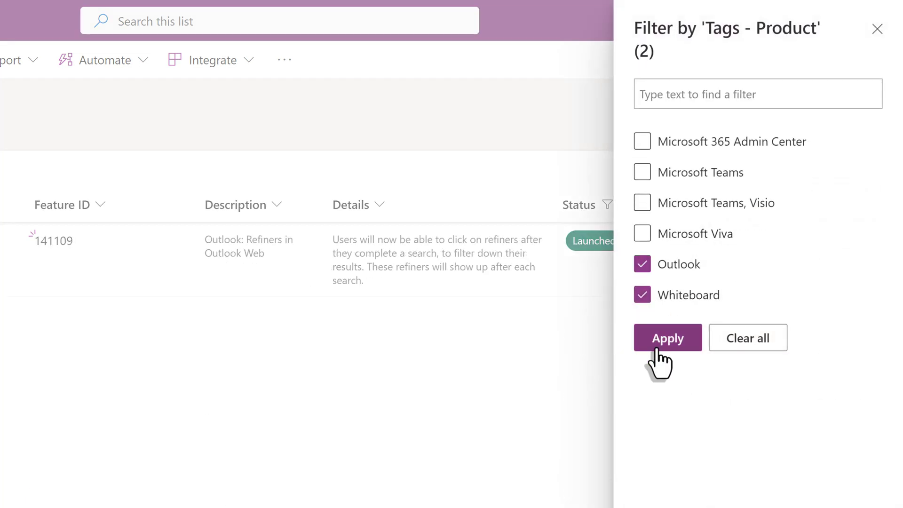
{"action": "left_click", "coordinate": [655, 346]}
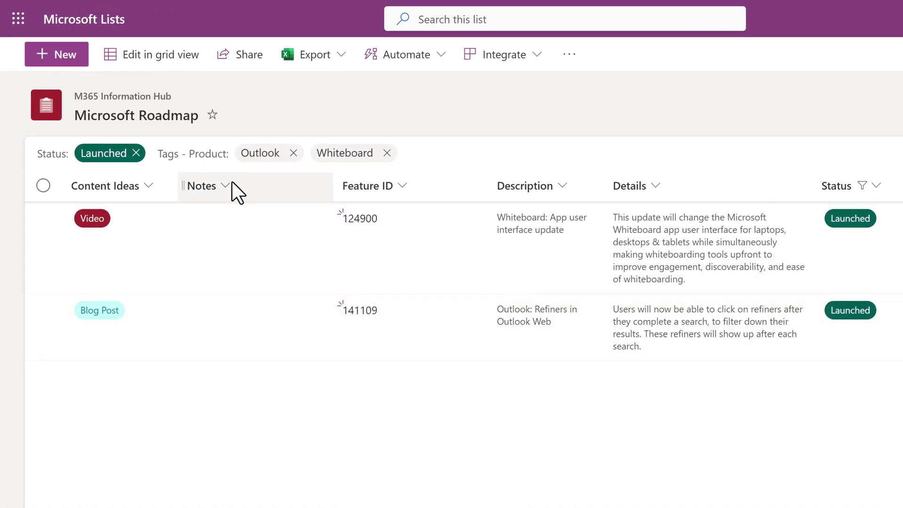
{"action": "left_click", "coordinate": [386, 153]}
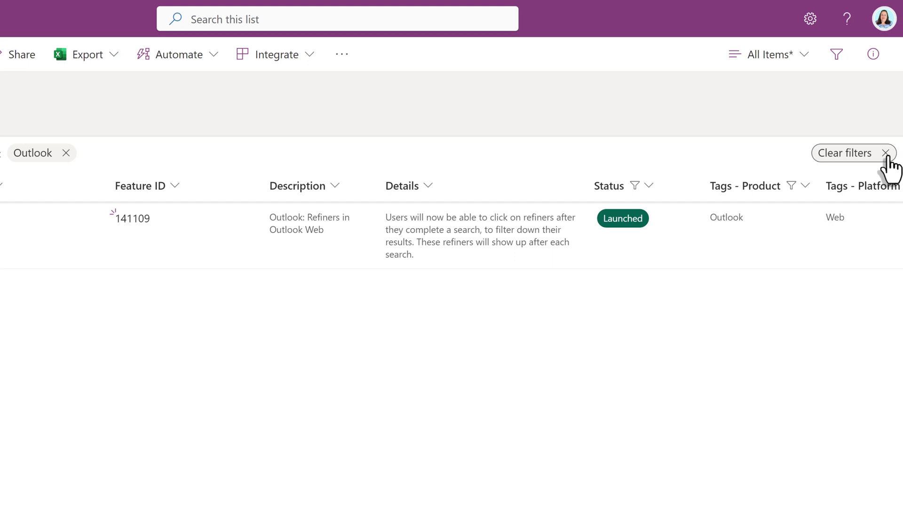
{"action": "left_click", "coordinate": [886, 153]}
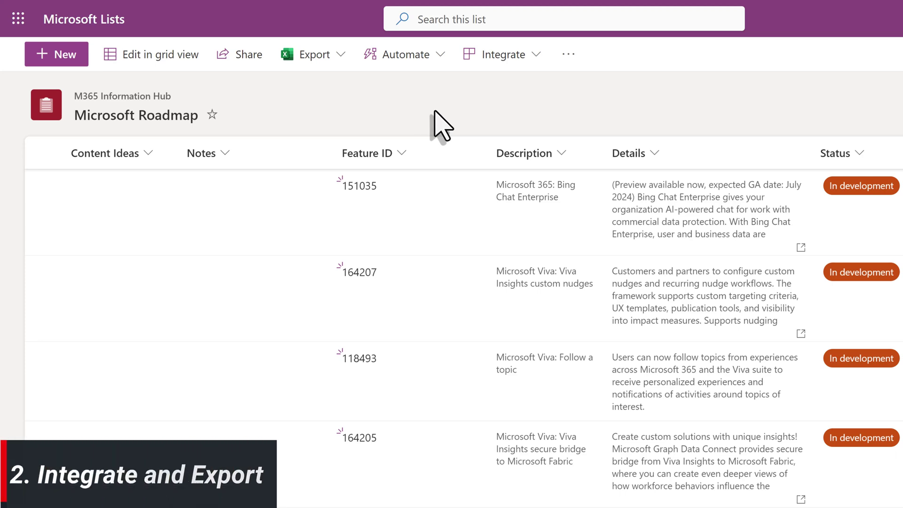
Generate a Power BI quick summary of the list via Integrate > Power BI
{"action": "left_click", "coordinate": [536, 56]}
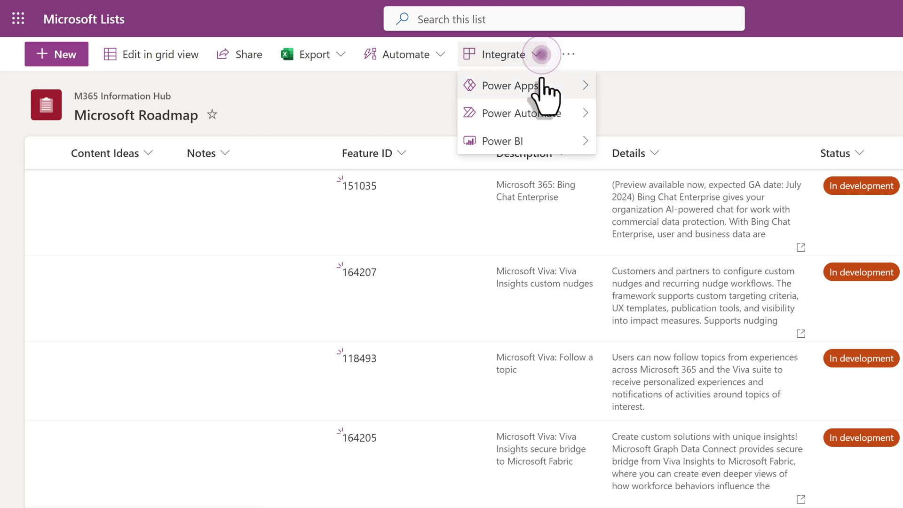
{"action": "mouse_move", "coordinate": [536, 112]}
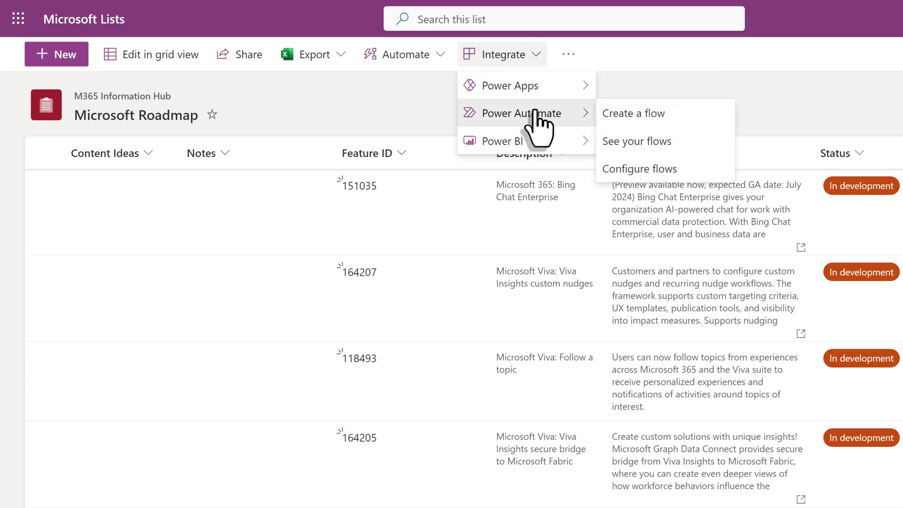
{"action": "mouse_move", "coordinate": [536, 141]}
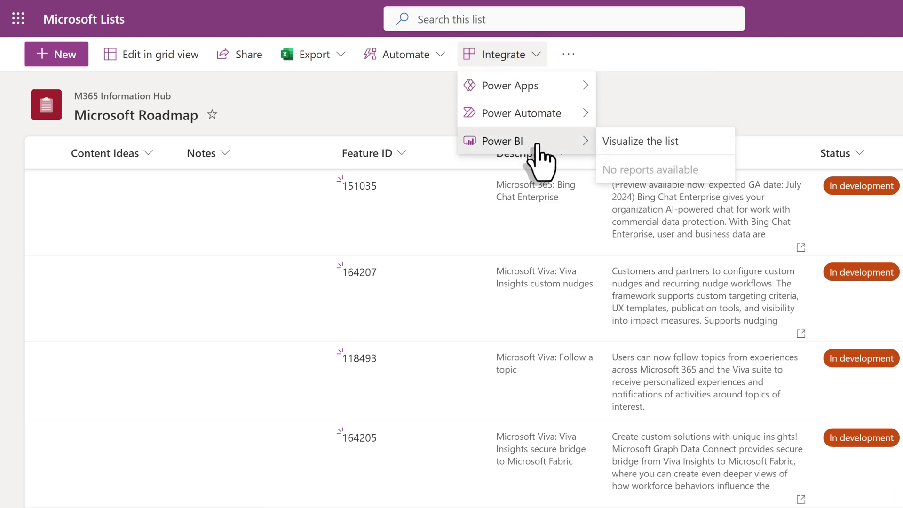
{"action": "left_click", "coordinate": [614, 143]}
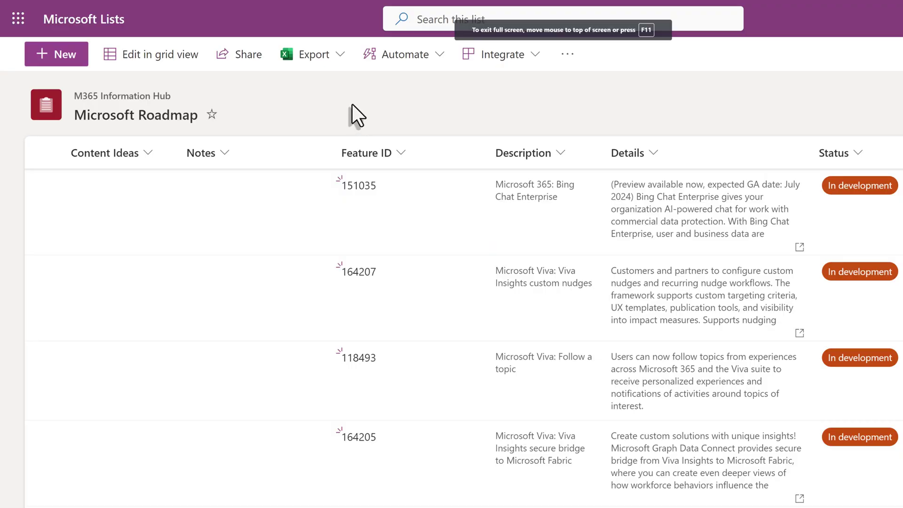
Export the Microsoft Roadmap list to Power BI
{"action": "left_click", "coordinate": [336, 57]}
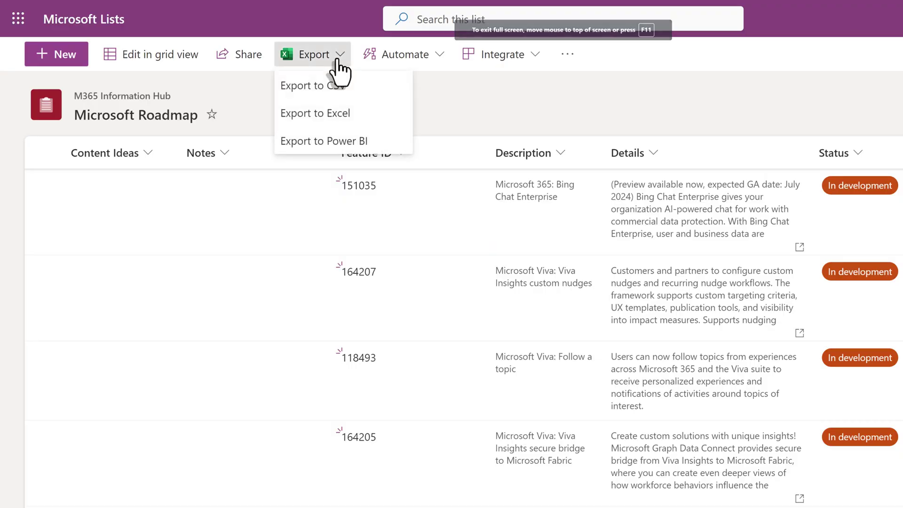
{"action": "left_click", "coordinate": [356, 143]}
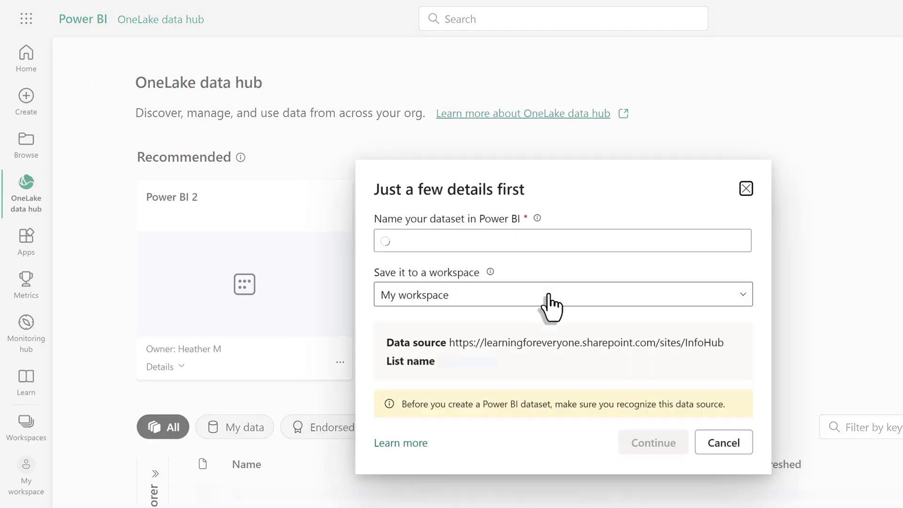
Create the Microsoft Roadmap dataset, saving it to My workspace
{"action": "left_click", "coordinate": [489, 291]}
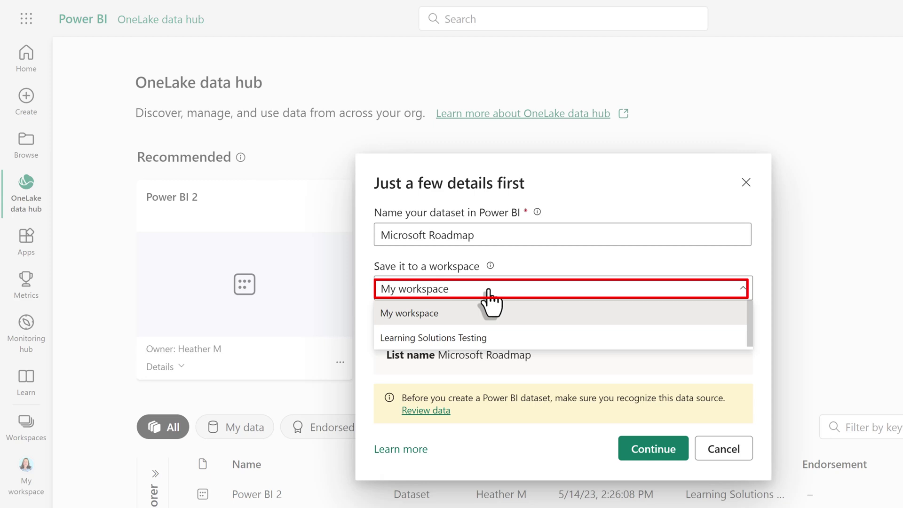
{"action": "left_click", "coordinate": [491, 308]}
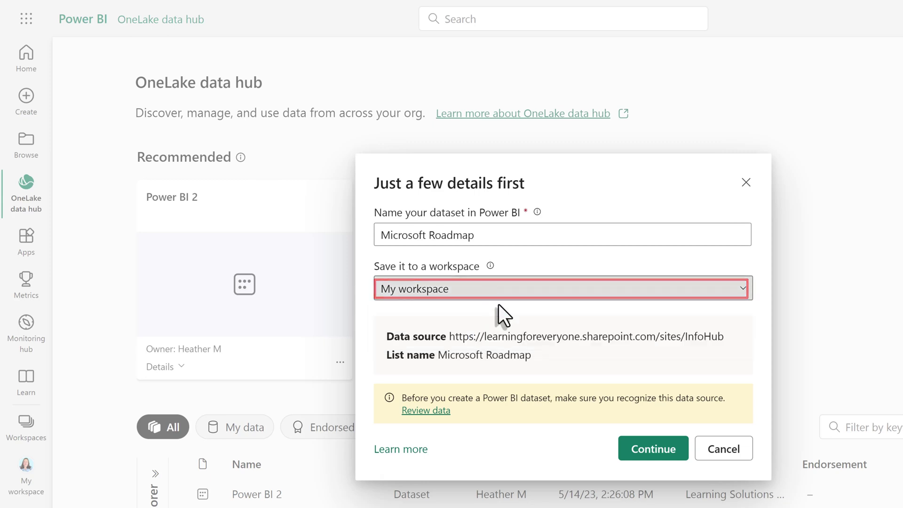
{"action": "left_click", "coordinate": [653, 449]}
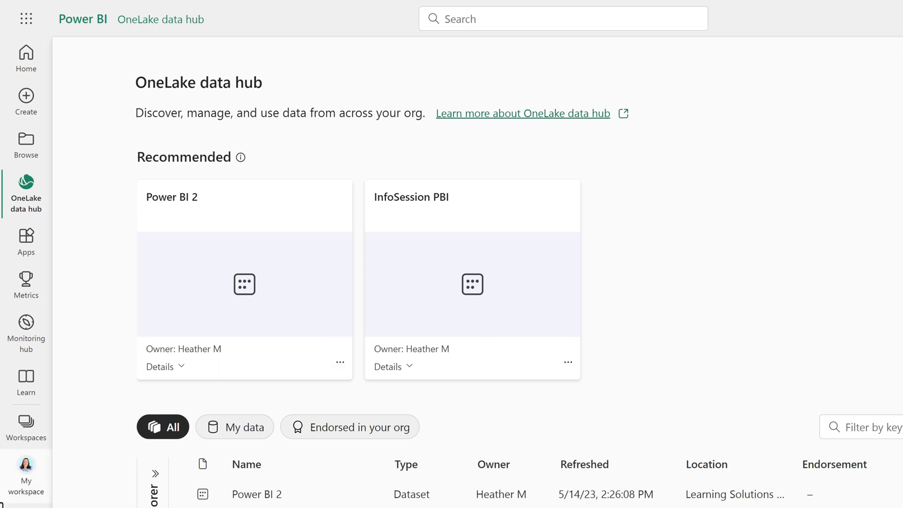
Create a new report from the Microsoft Roadmap dataset in My workspace
{"action": "left_click", "coordinate": [27, 485]}
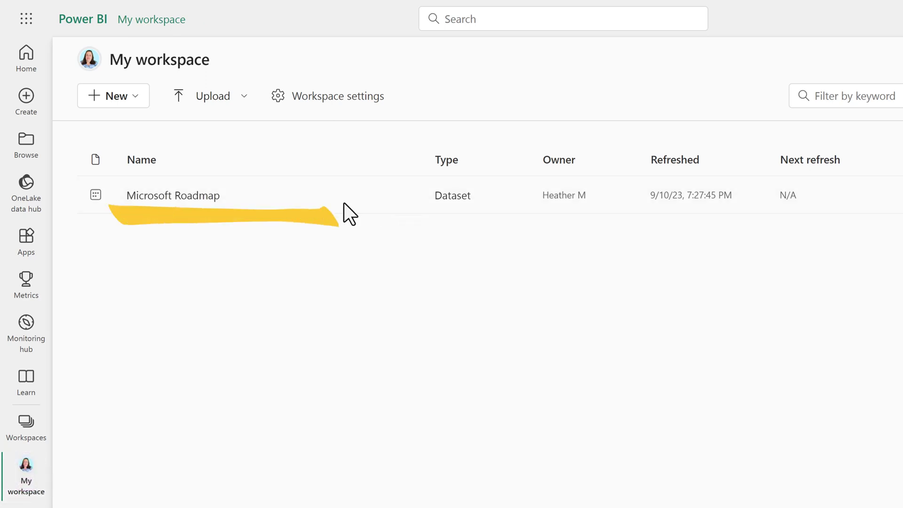
{"action": "left_click", "coordinate": [408, 200]}
{"action": "left_click", "coordinate": [463, 257]}
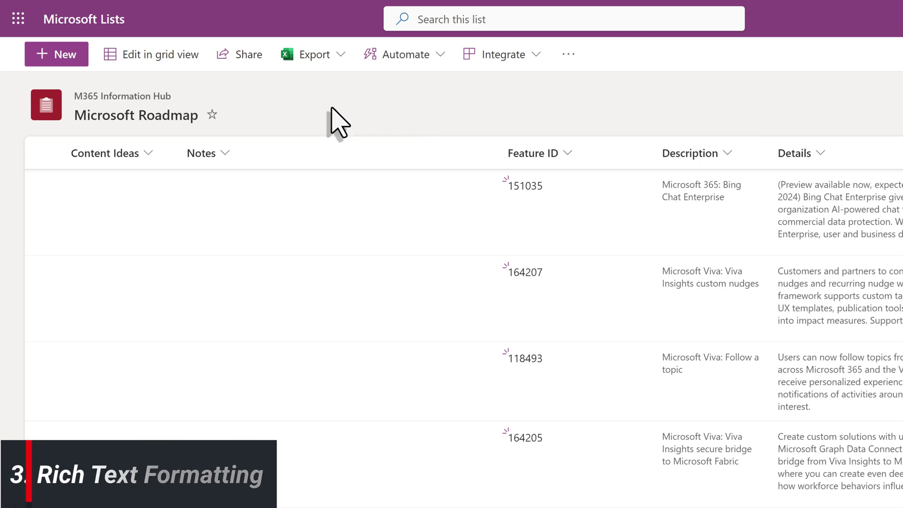
Set Use enhanced rich text to Yes in the Notes column settings and save
{"action": "left_click", "coordinate": [224, 155]}
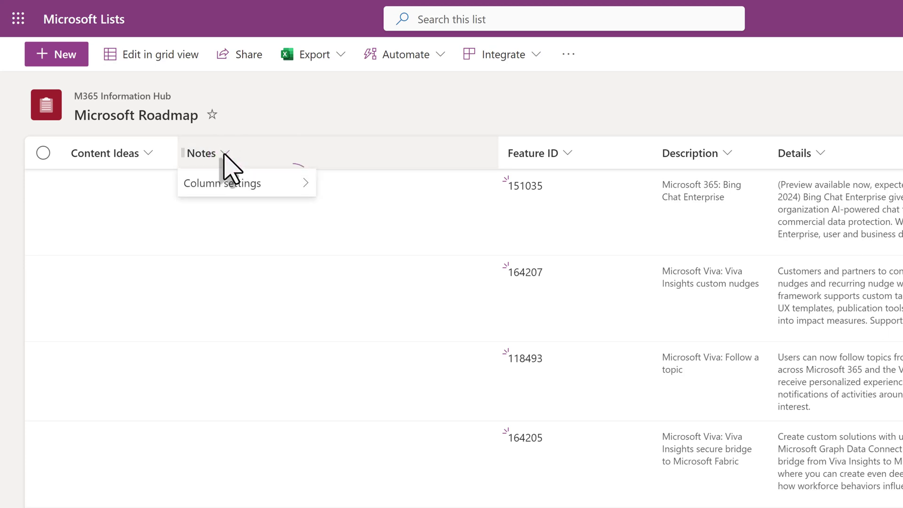
{"action": "left_click", "coordinate": [233, 186]}
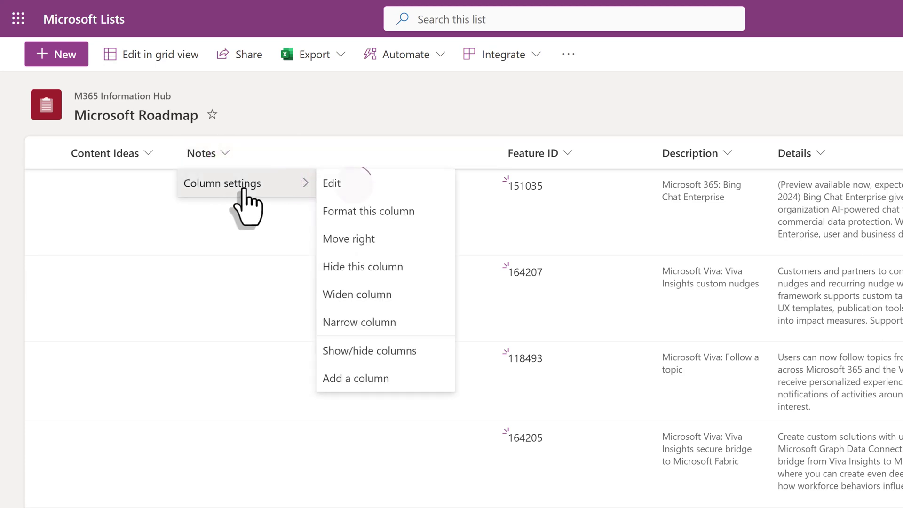
{"action": "left_click", "coordinate": [347, 183]}
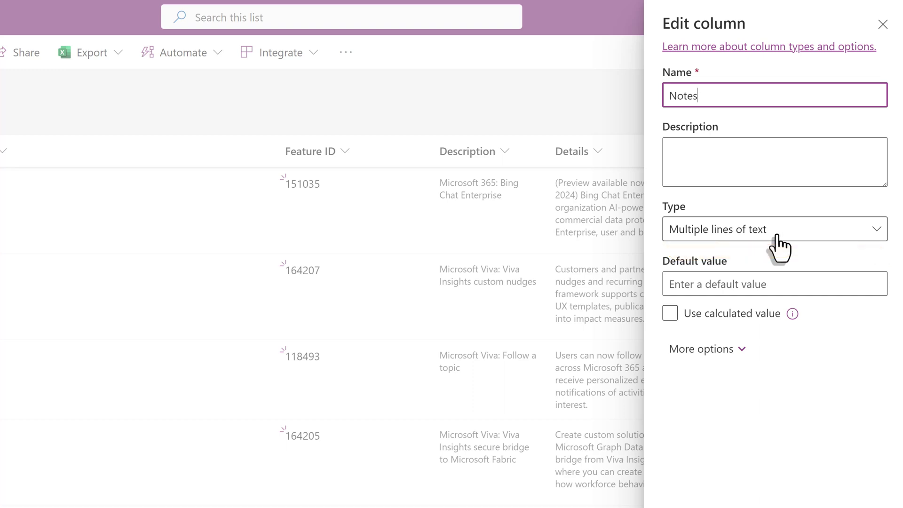
{"action": "left_click", "coordinate": [721, 350]}
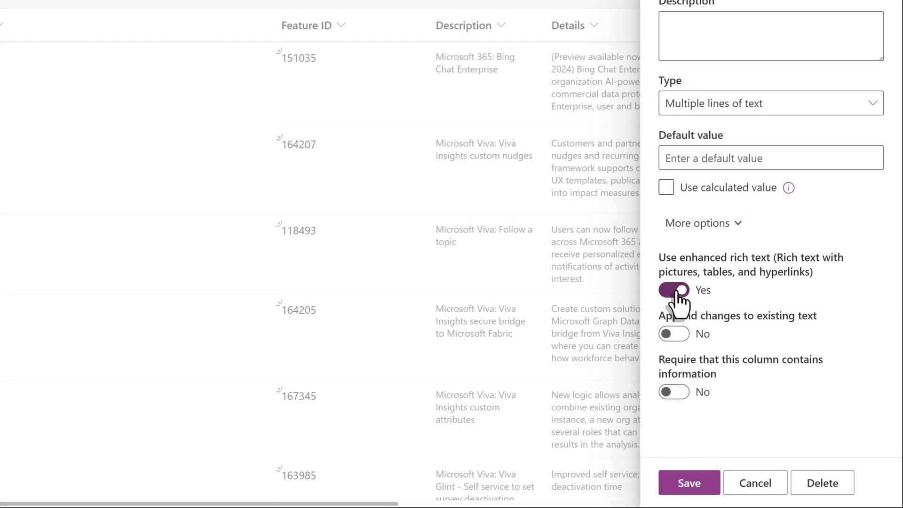
{"action": "left_click", "coordinate": [698, 487]}
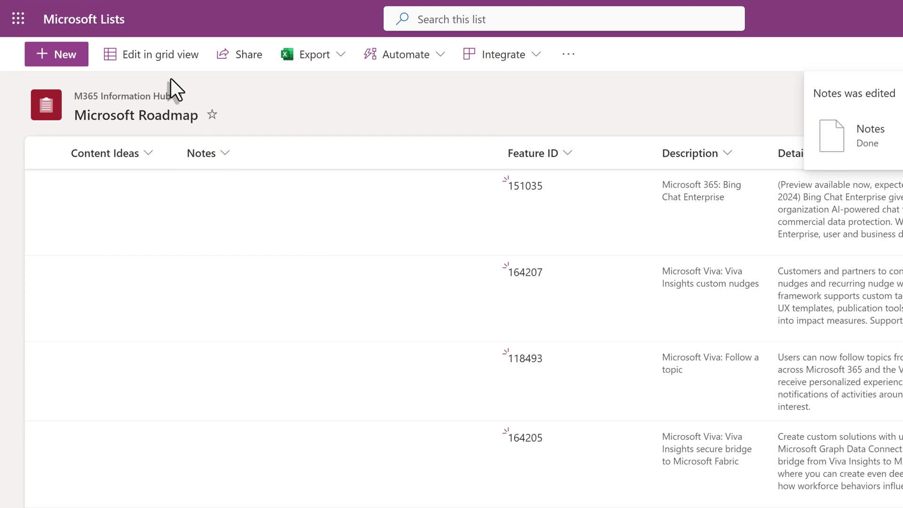
{"action": "left_click", "coordinate": [160, 56]}
Add bullets 'Check if we are in preview' and 'Check Message Center' plus the roadmap link to 151035's Notes
{"action": "left_click", "coordinate": [282, 209]}
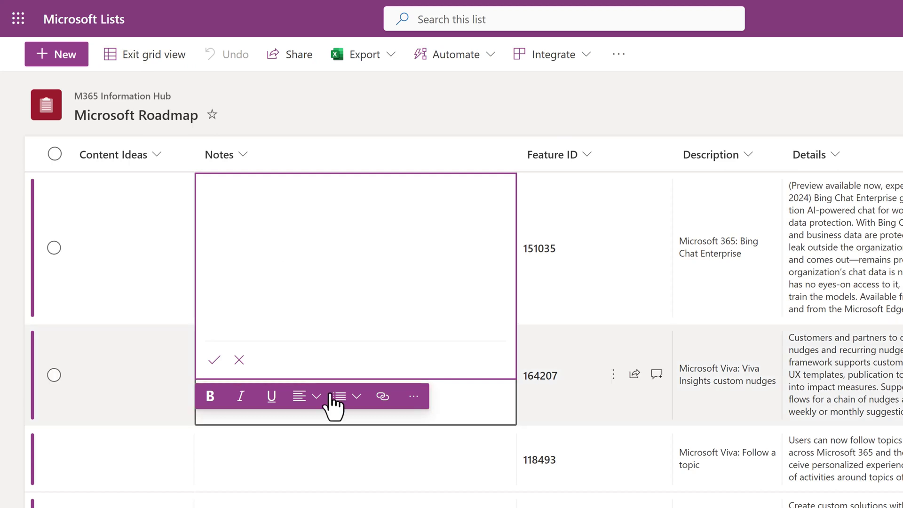
{"action": "left_click", "coordinate": [338, 399]}
{"action": "left_click", "coordinate": [353, 416]}
{"action": "type", "text": "Check"}
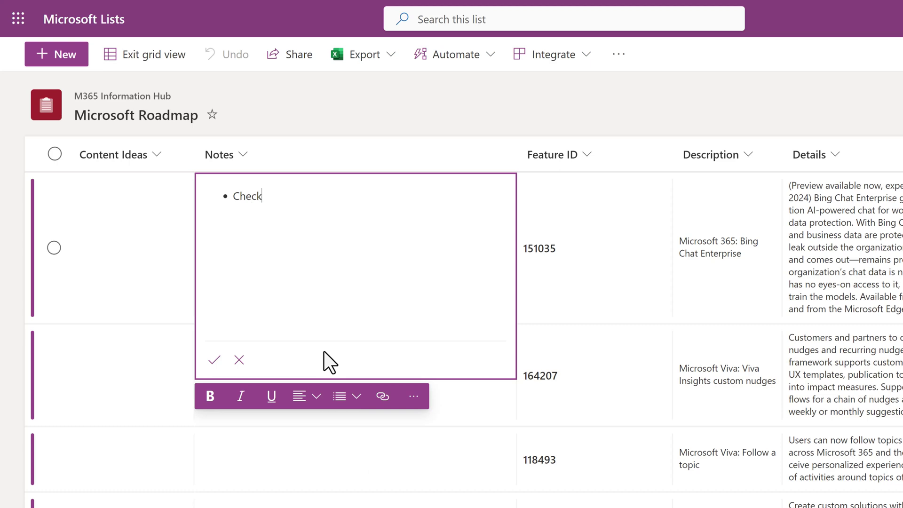
{"action": "type", "text": " if we are in preview "}
{"action": "type", "text": "Ch"}
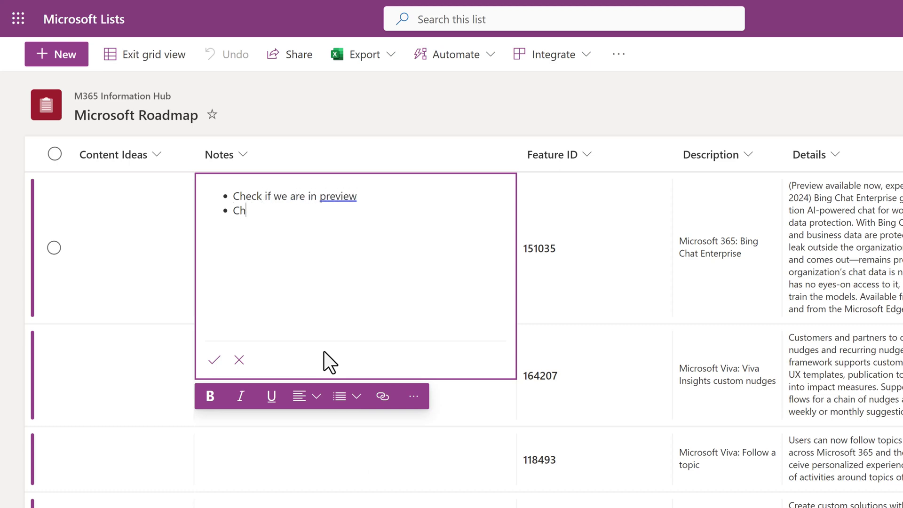
{"action": "type", "text": "eck Message Center"}
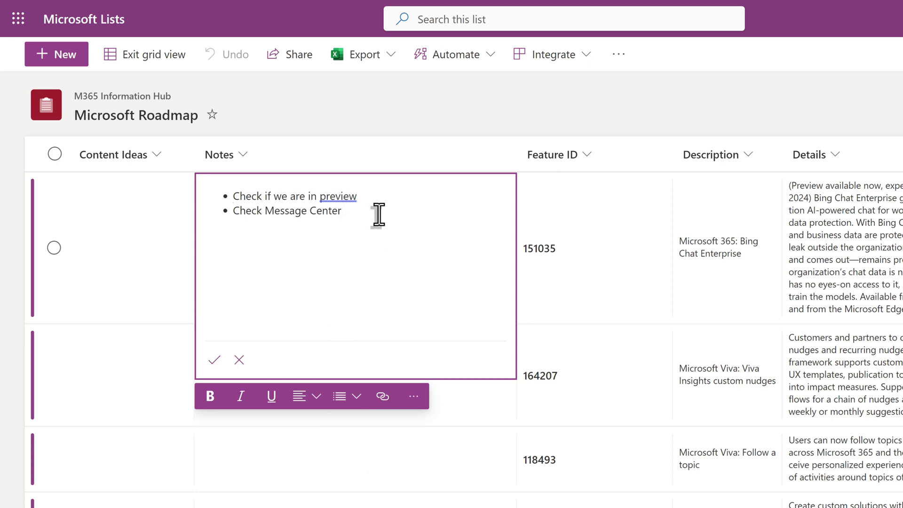
{"action": "type", "text": "Microsoft 365 Roadmap | Microsoft 365"}
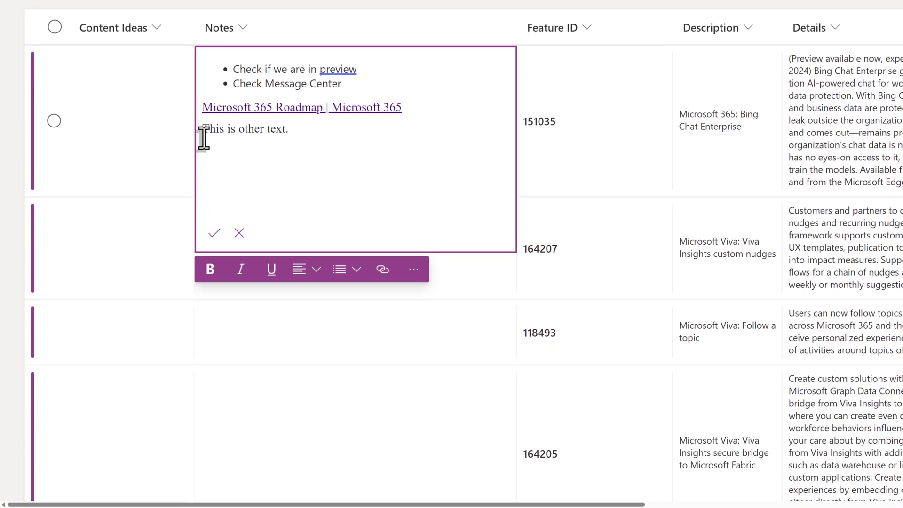
Make the note line 'This is other text.' light blue
{"action": "left_click_drag", "start_coordinate": [288, 129], "coordinate": [196, 127]}
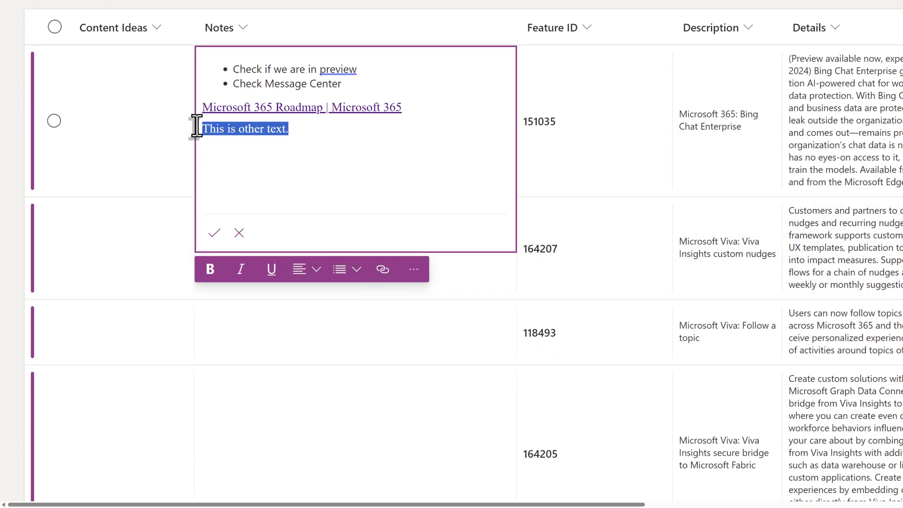
{"action": "left_click", "coordinate": [413, 270]}
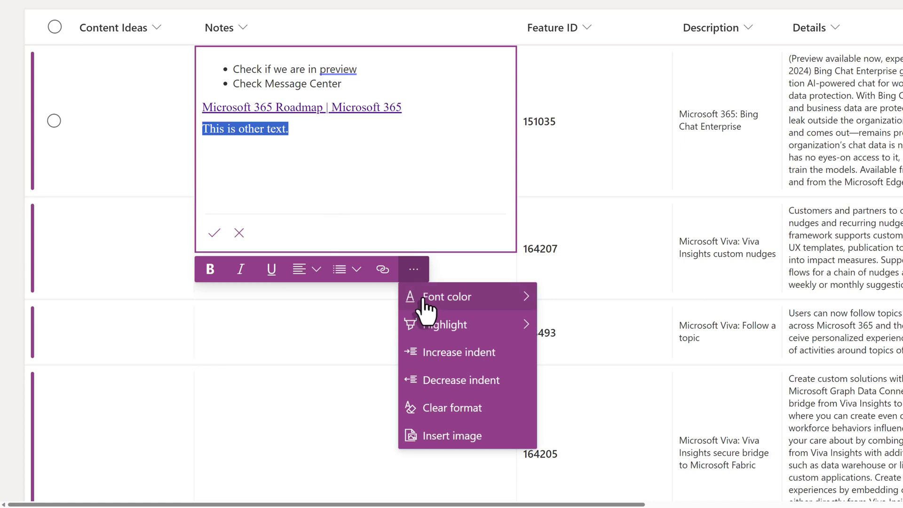
{"action": "mouse_move", "coordinate": [449, 297]}
{"action": "left_click", "coordinate": [546, 298]}
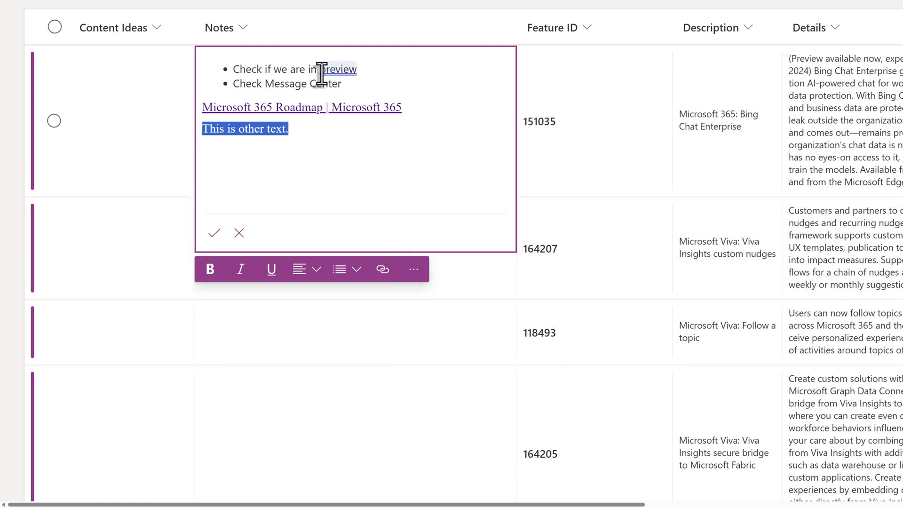
Highlight the word 'preview' in the first bullet yellow and save the note
{"action": "left_click_drag", "start_coordinate": [320, 71], "coordinate": [357, 76]}
{"action": "left_click", "coordinate": [414, 270]}
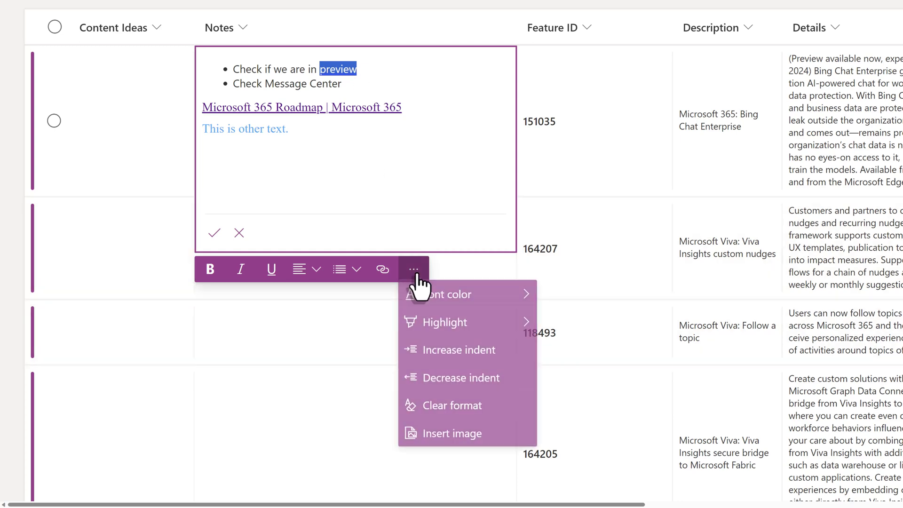
{"action": "mouse_move", "coordinate": [524, 335]}
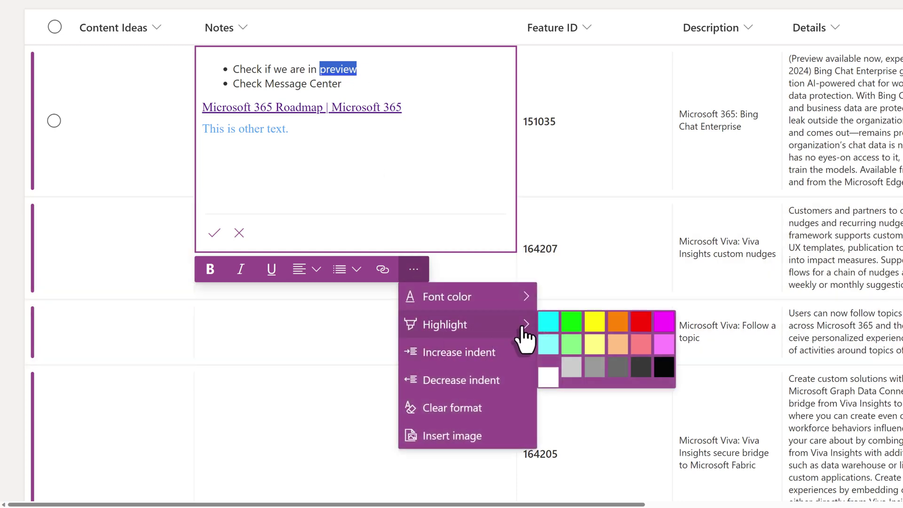
{"action": "left_click", "coordinate": [595, 321]}
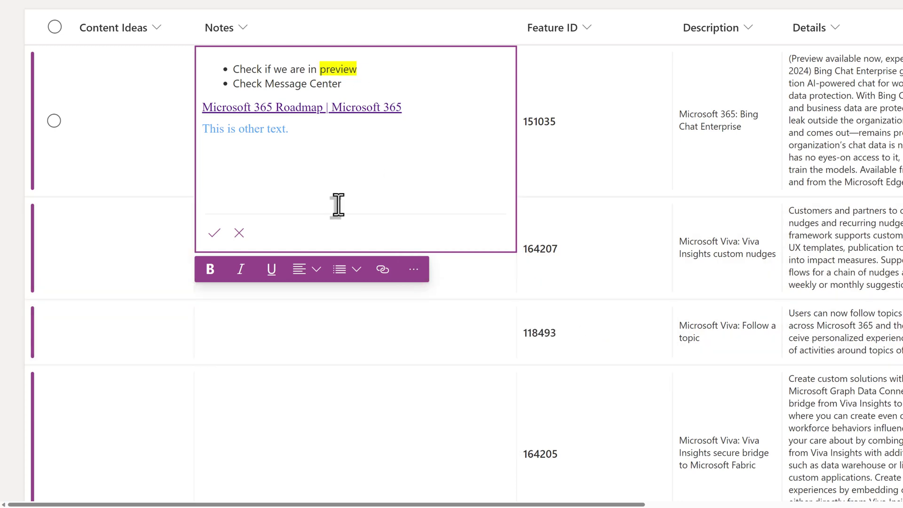
{"action": "left_click", "coordinate": [414, 271]}
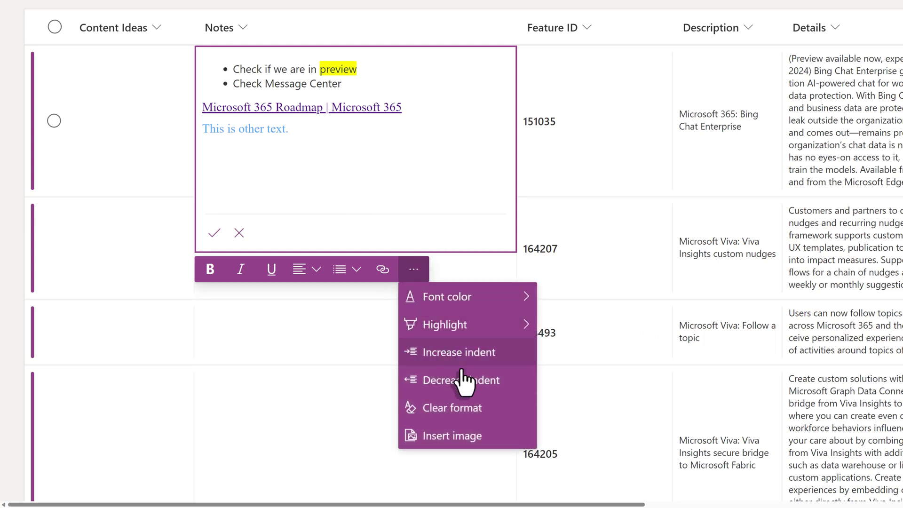
{"action": "left_click", "coordinate": [214, 232]}
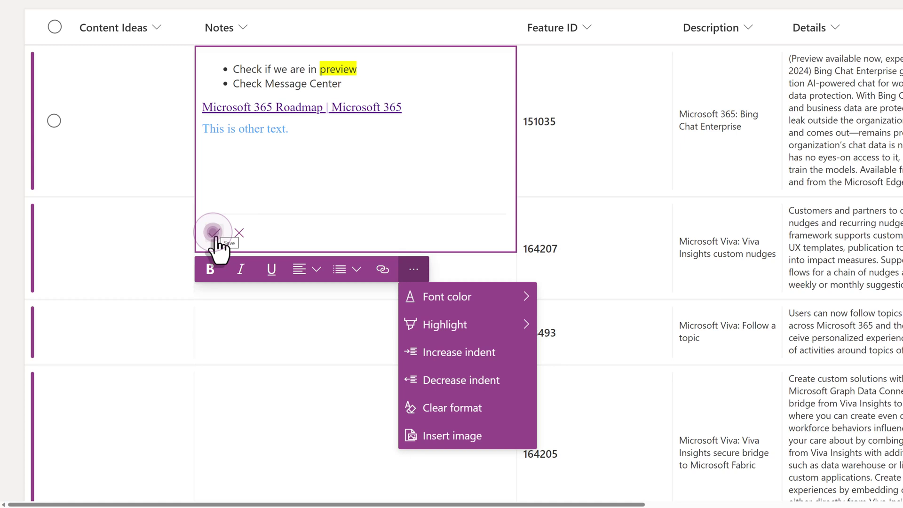
Finish editing the first row's note and exit grid view to the normal list view
{"action": "left_click", "coordinate": [215, 236]}
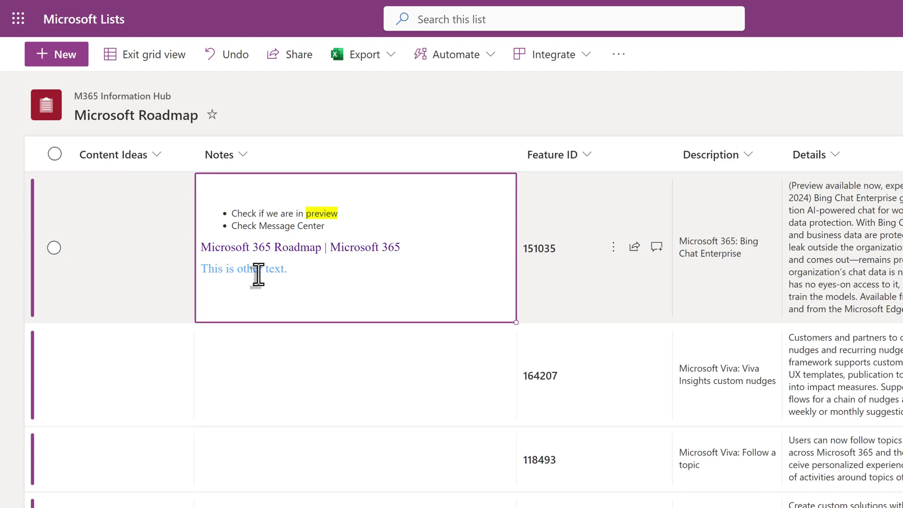
{"action": "left_click", "coordinate": [133, 55]}
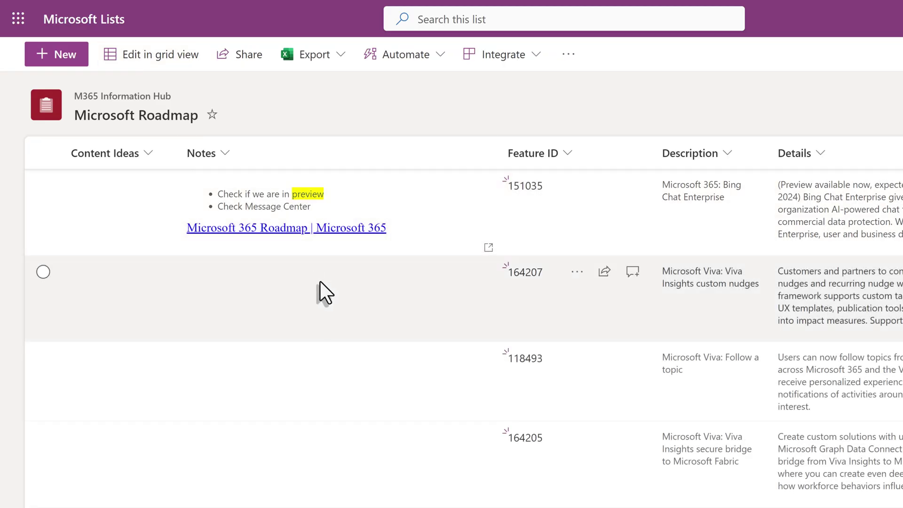